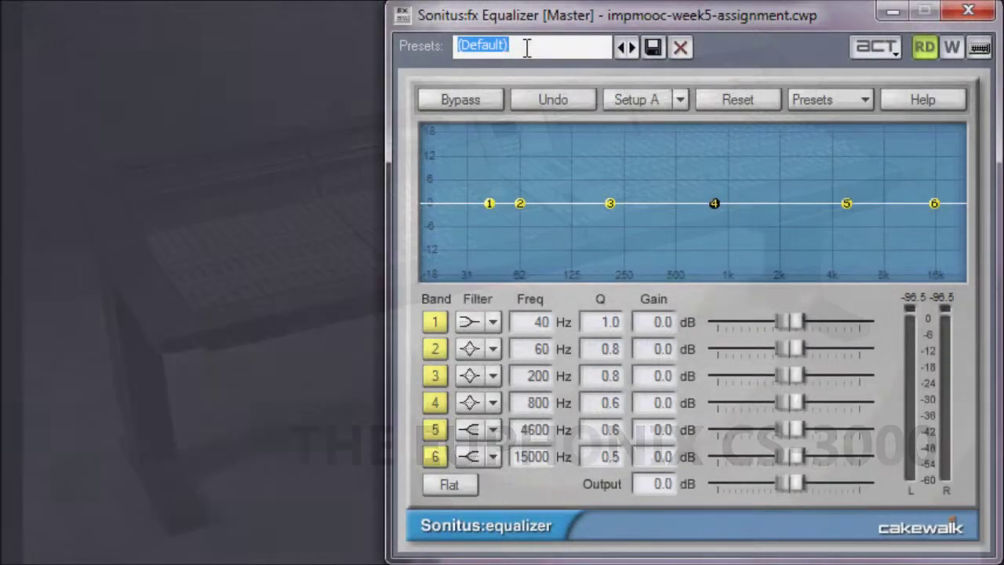
Enter 'Euphonix CS-3000 Console' as the preset name and save it with the disk icon
type("Euphonix CS-3")
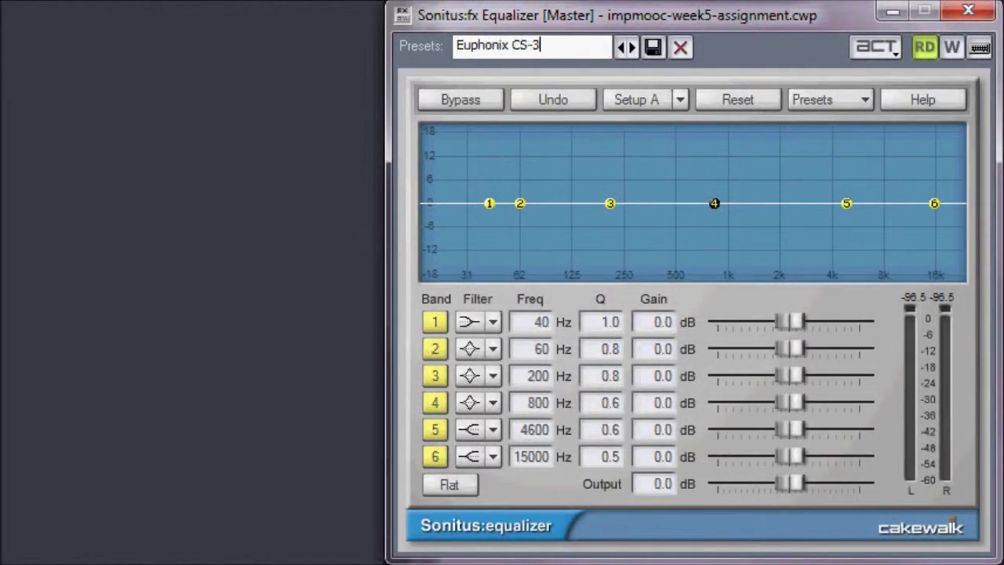
type("000 Console")
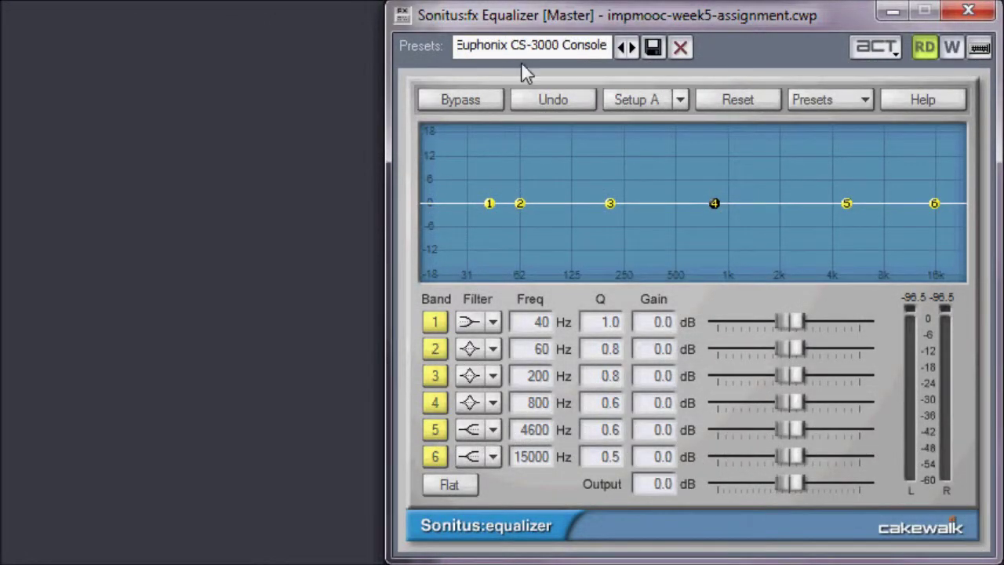
left_click(653, 49)
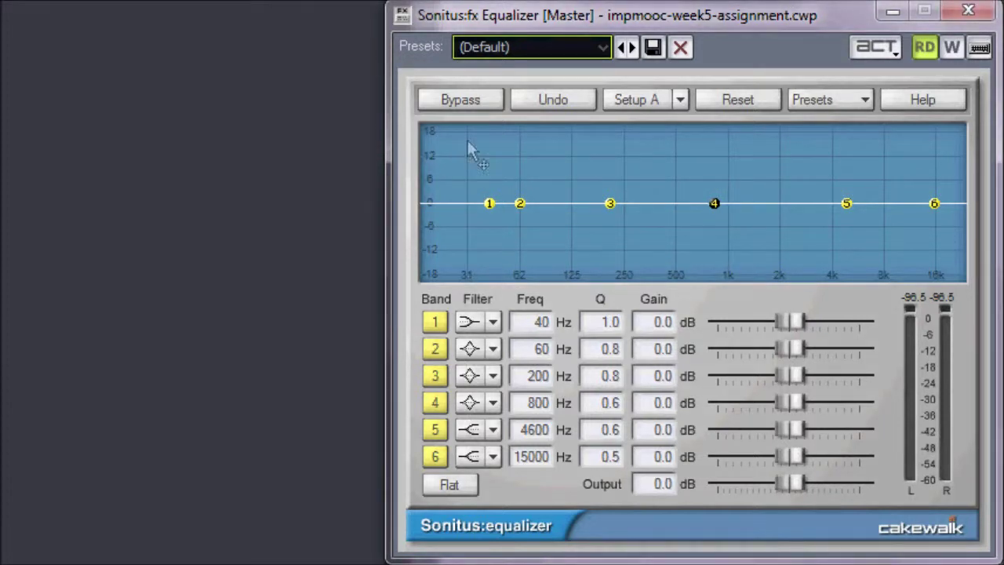
Replace (Default) with 'Euphonix CS-3000 Console' in the Presets field and save the preset
left_click(527, 48)
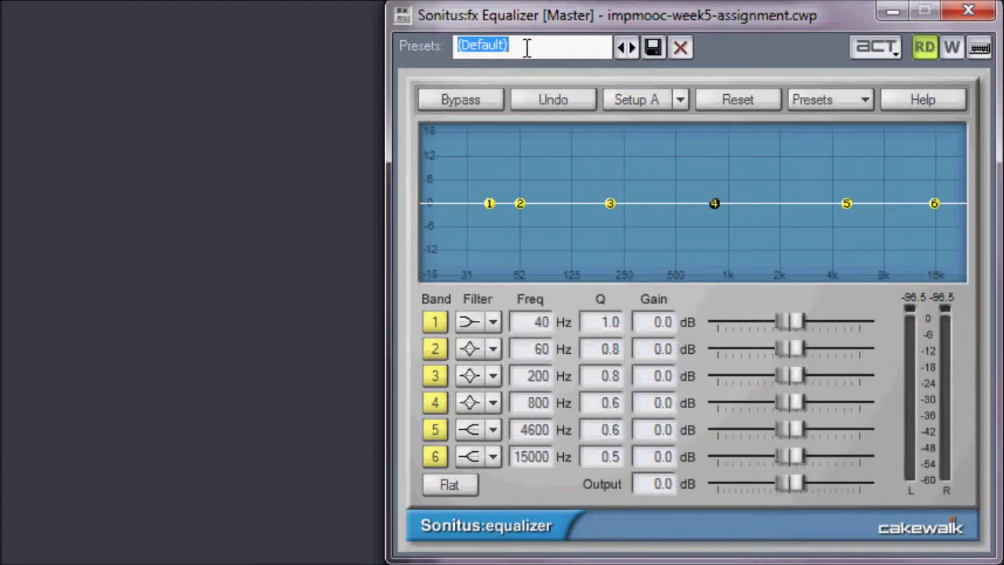
type("Euphonix CS")
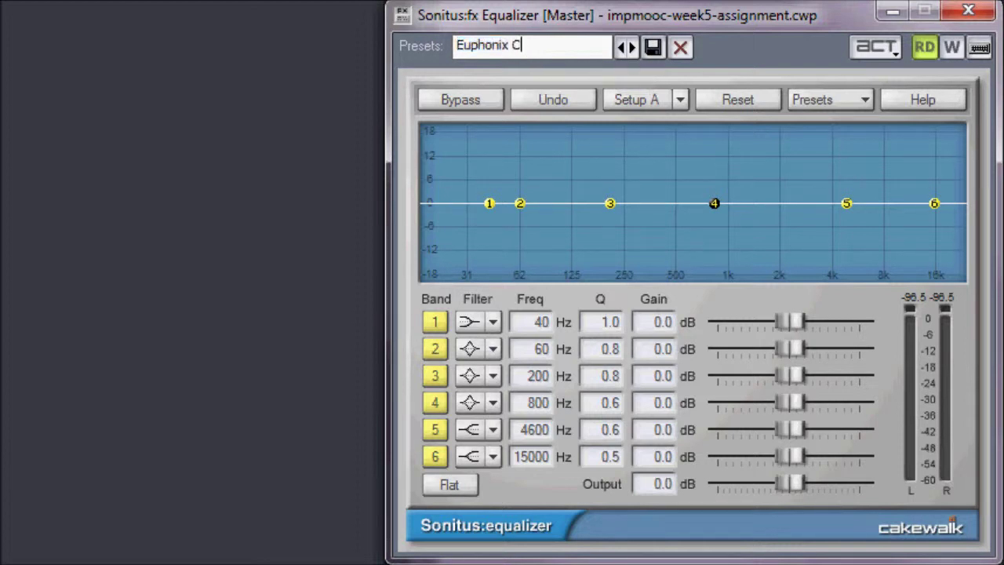
type("-3000 Console")
left_click(653, 49)
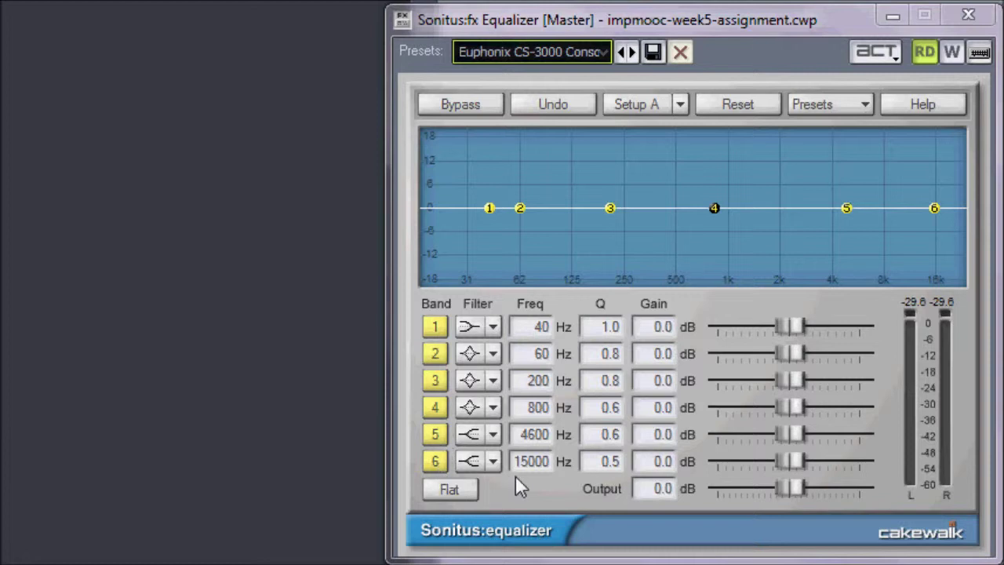
Toggle bands 6 and 3 as a test, then disable band 6 and drag it to 23988 Hz
left_click(435, 462)
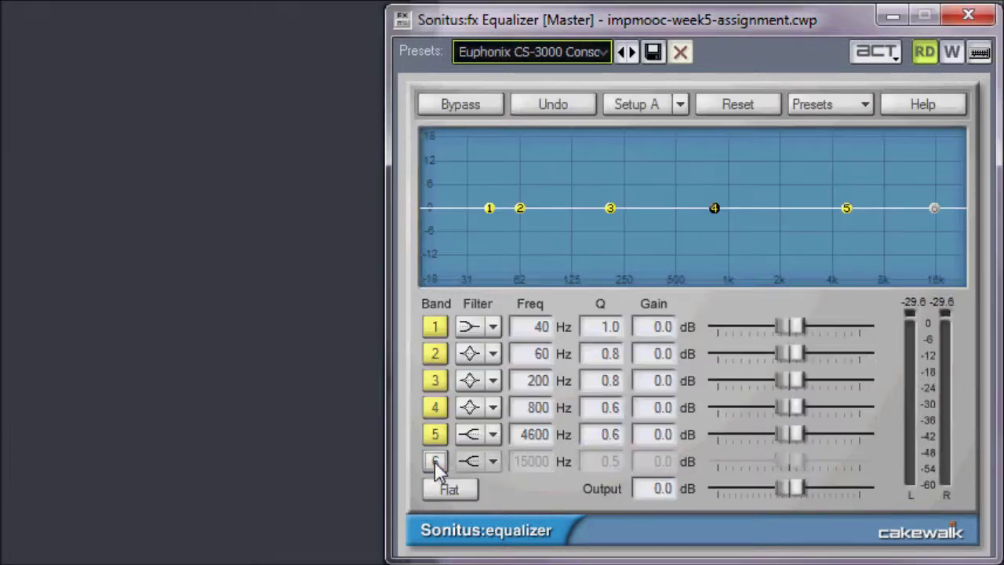
left_click(435, 459)
left_click(435, 384)
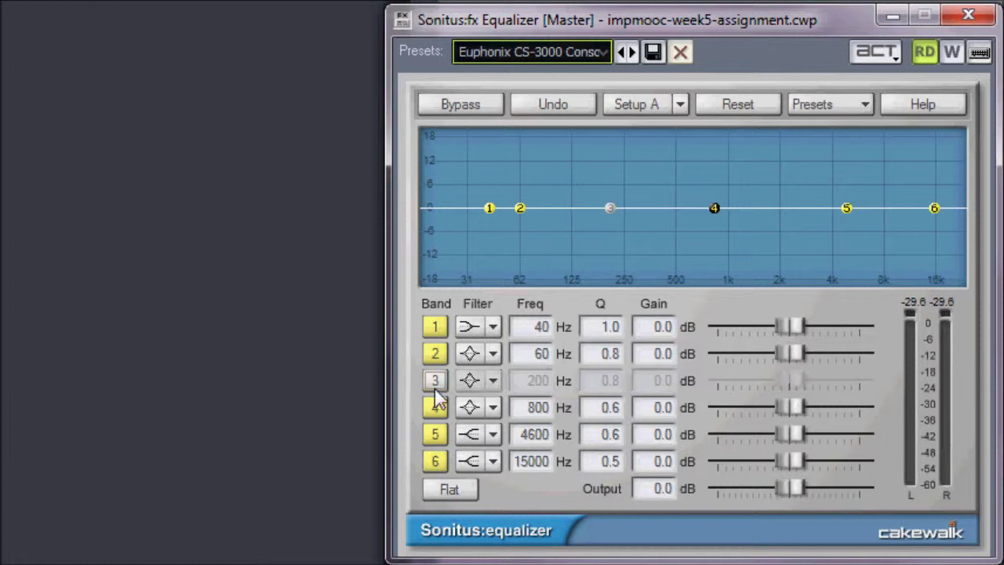
left_click(435, 384)
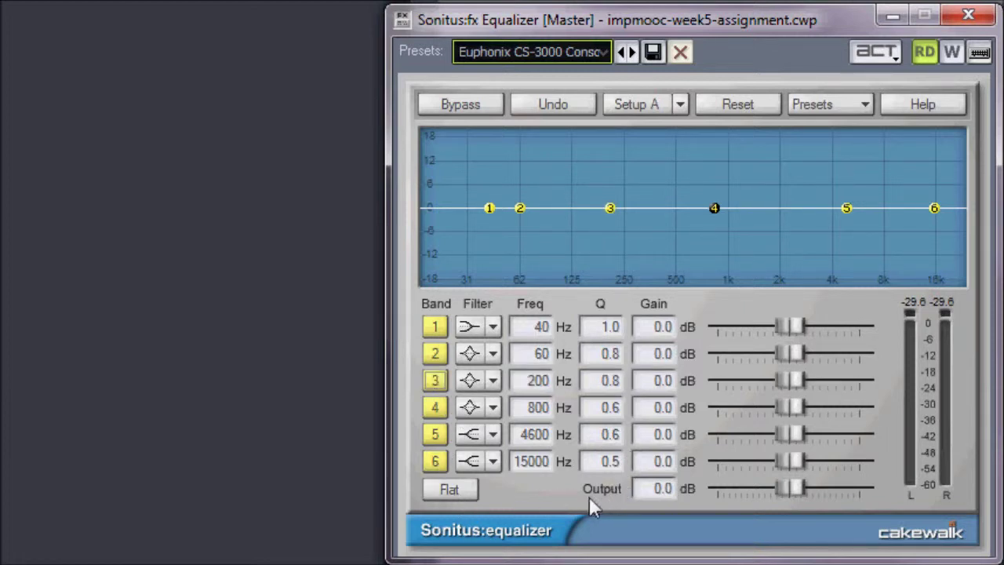
left_click(434, 461)
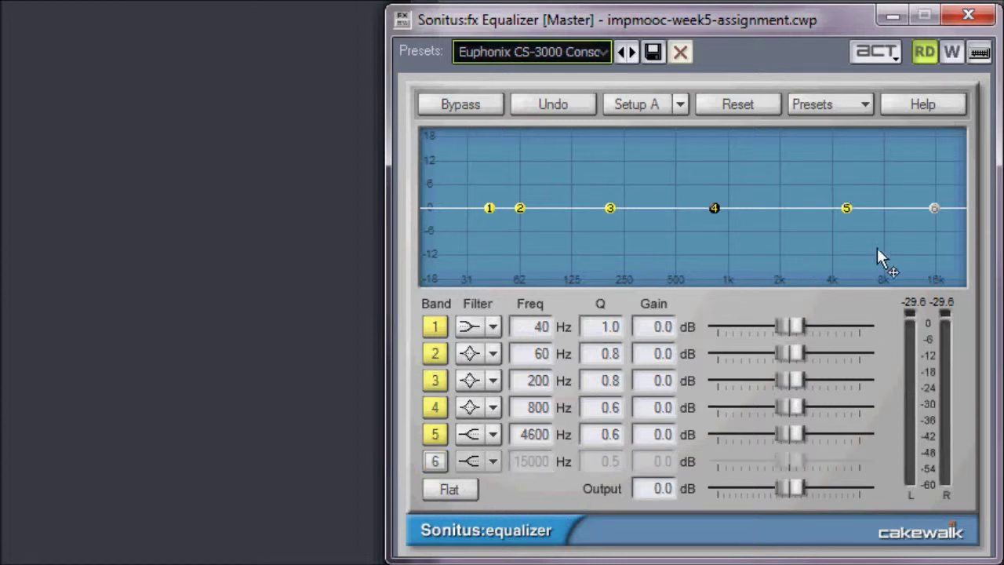
left_click_drag(923, 212, 966, 208)
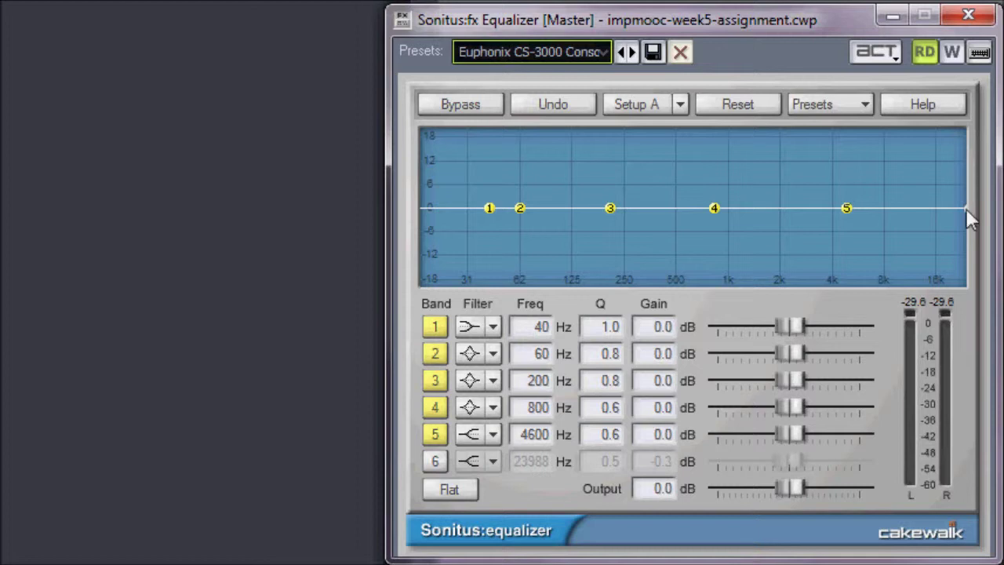
mouse_move(714, 208)
left_mouse_down()
mouse_move(717, 183)
mouse_move(713, 222)
mouse_move(715, 208)
left_mouse_up()
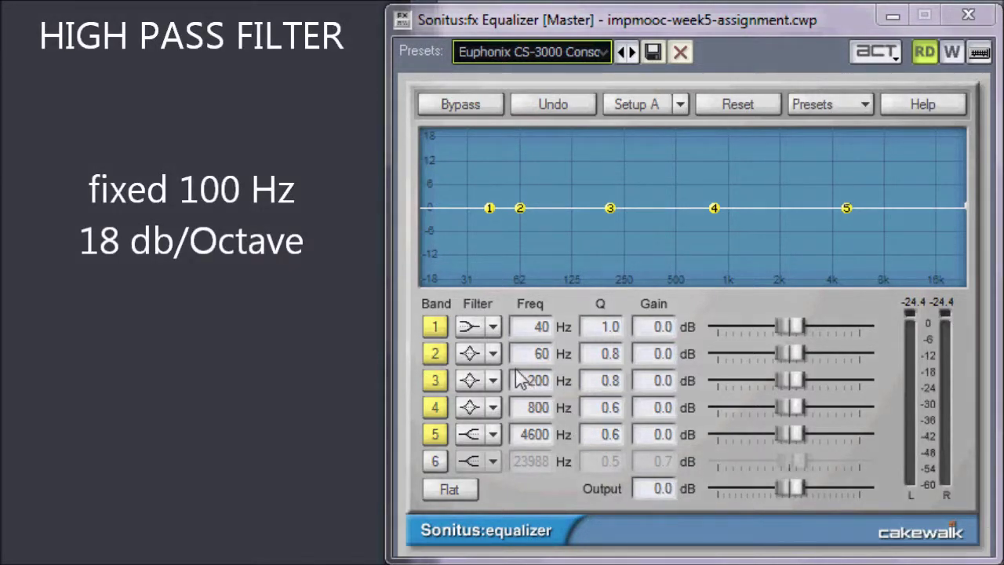
Make band 1 a Highpass filter with frequency 100 Hz and Q 1.6
left_click(493, 328)
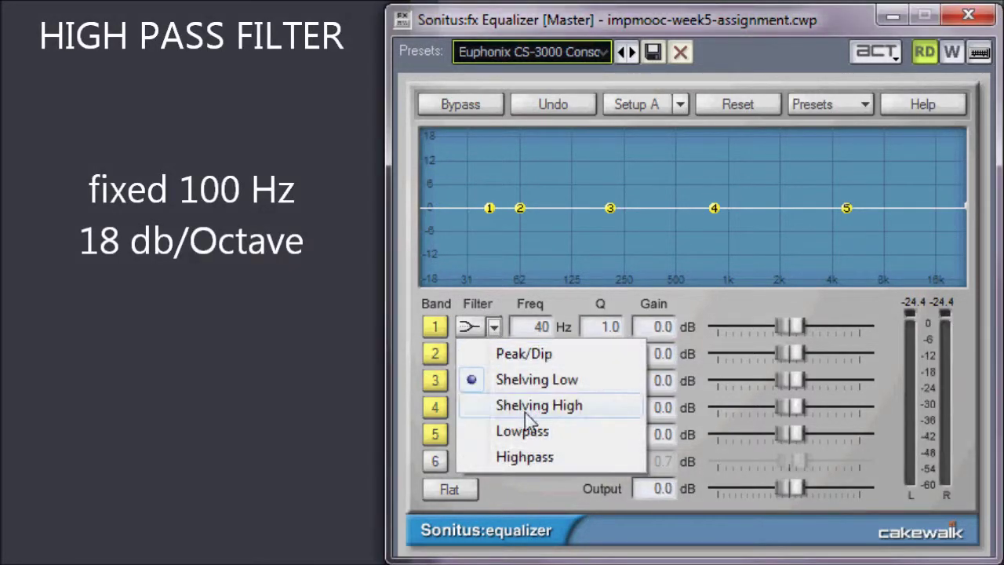
left_click(527, 457)
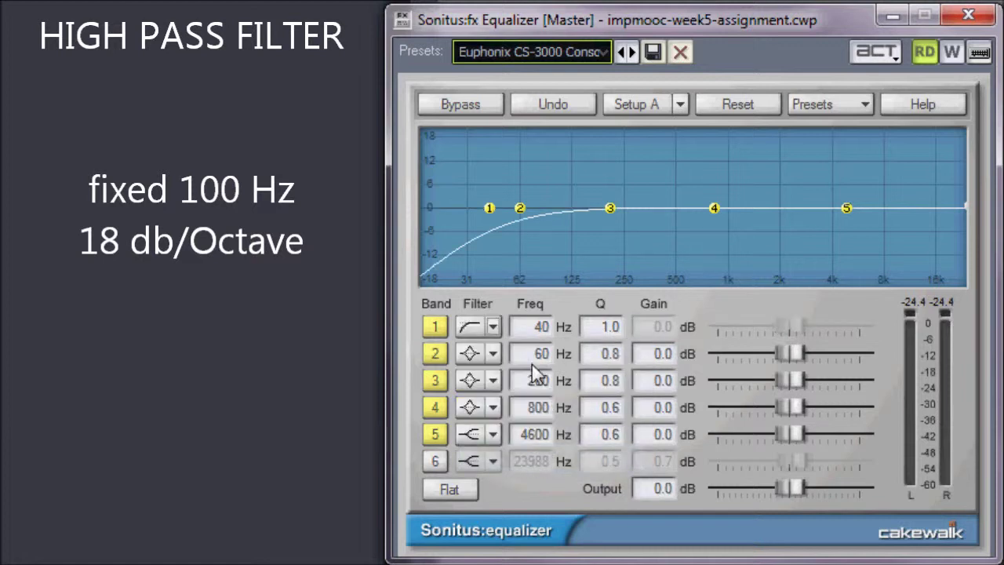
double_click(541, 328)
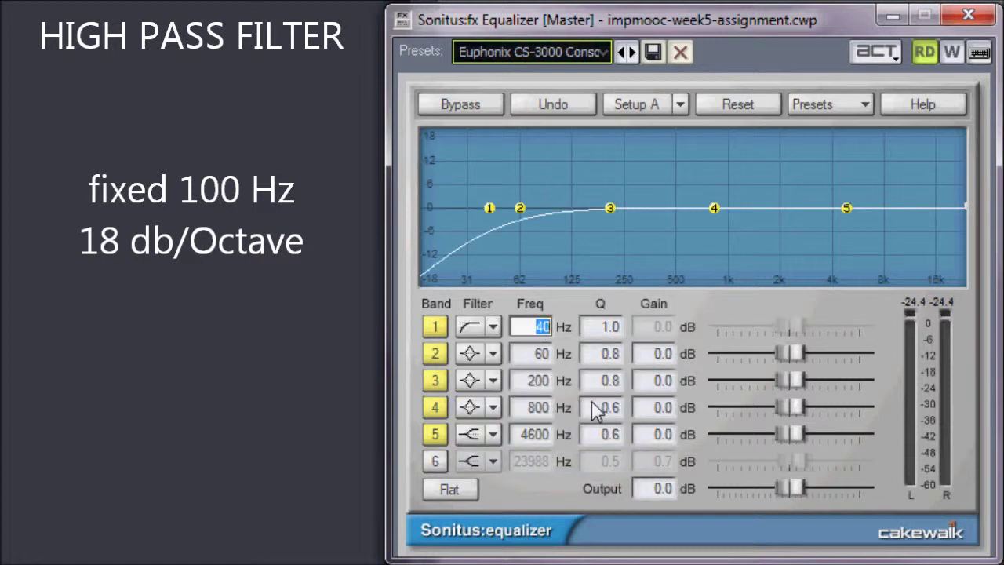
type("100")
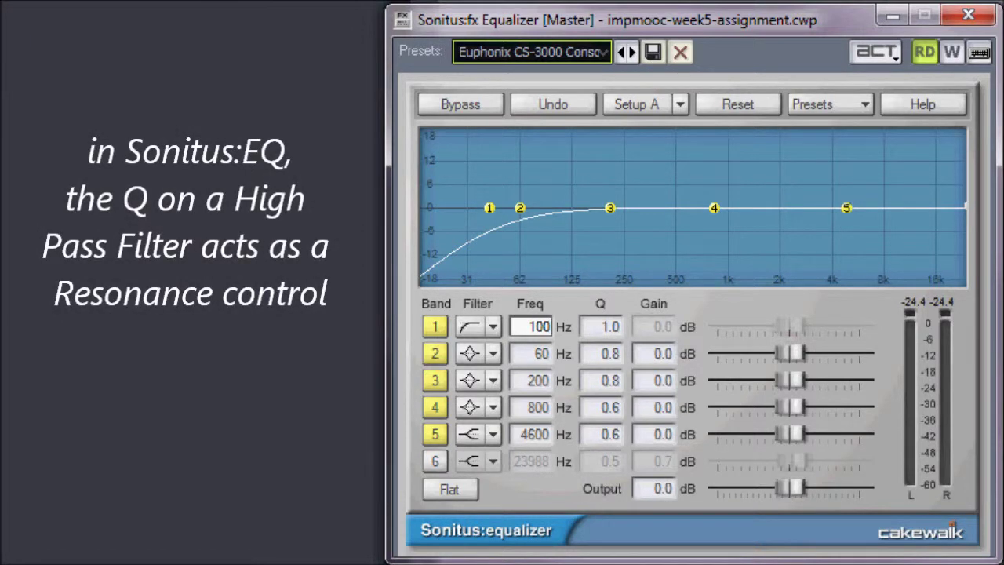
key("Return")
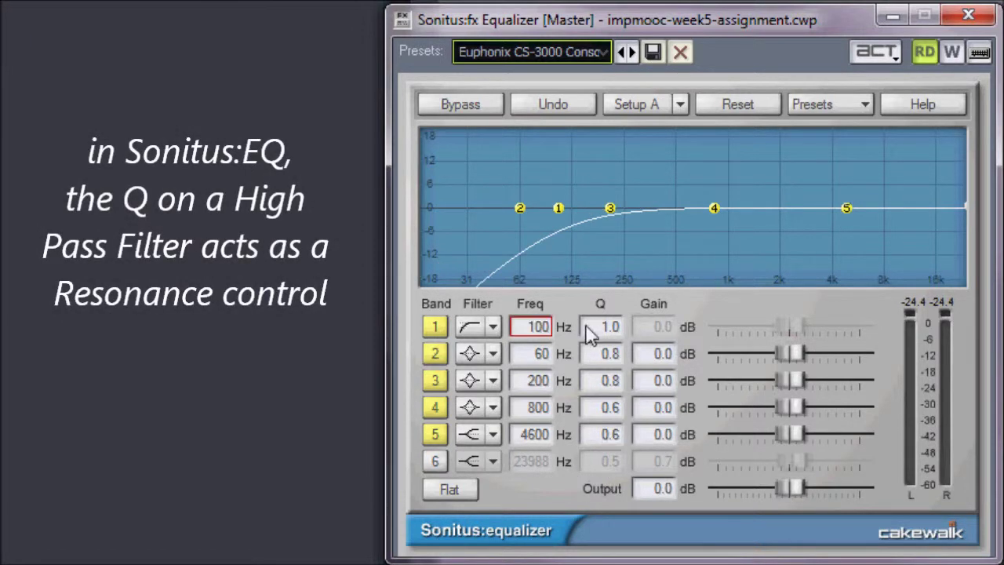
left_click(612, 328)
double_click(613, 329)
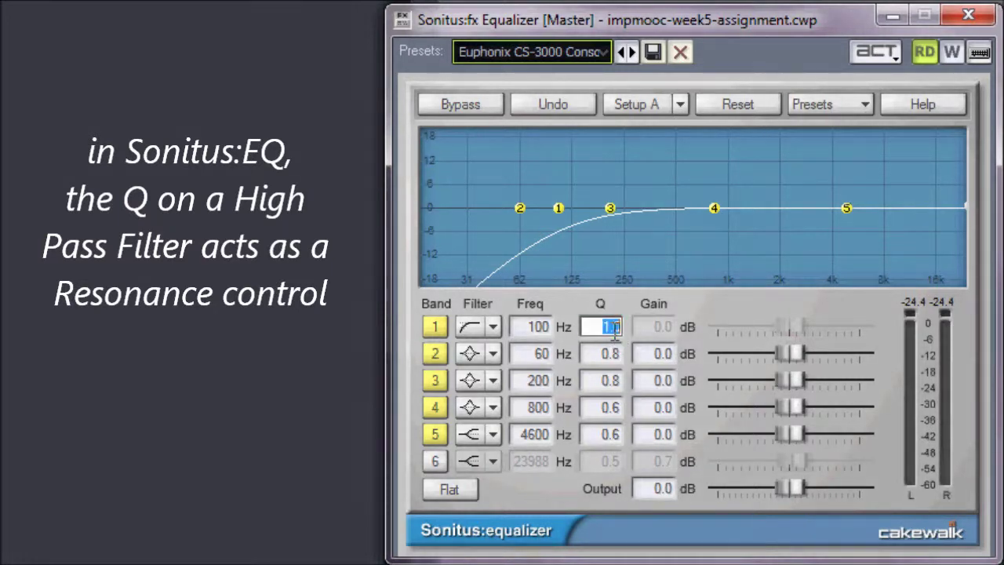
type("1.6")
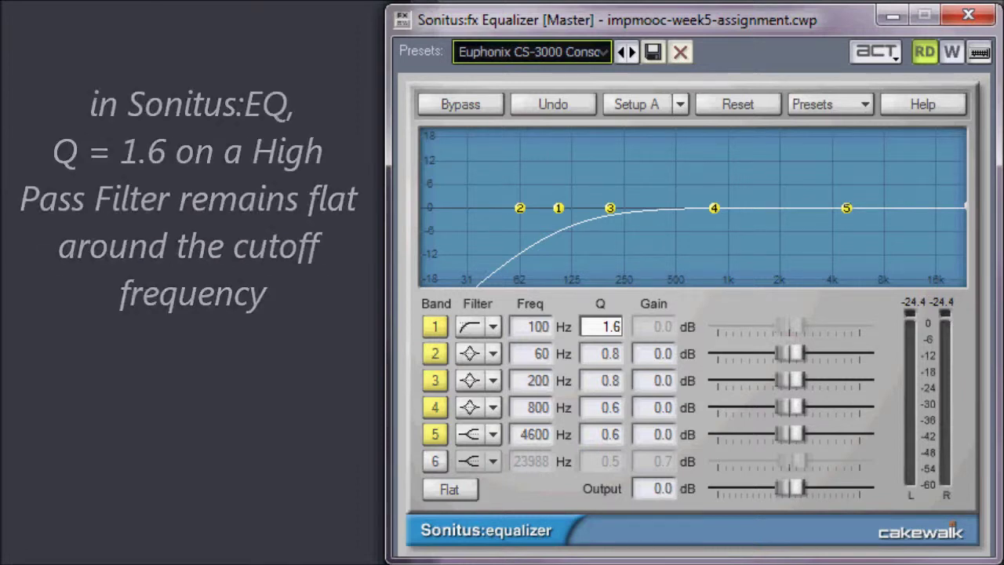
key("Return")
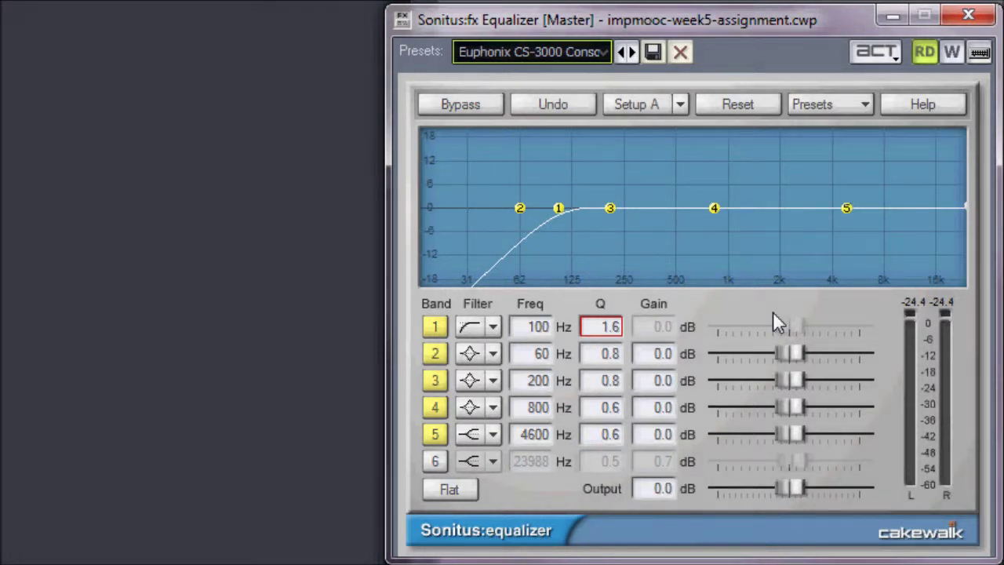
Set band 2 to Shelving Low with frequency 82 Hz and Q 1.0
left_click(493, 354)
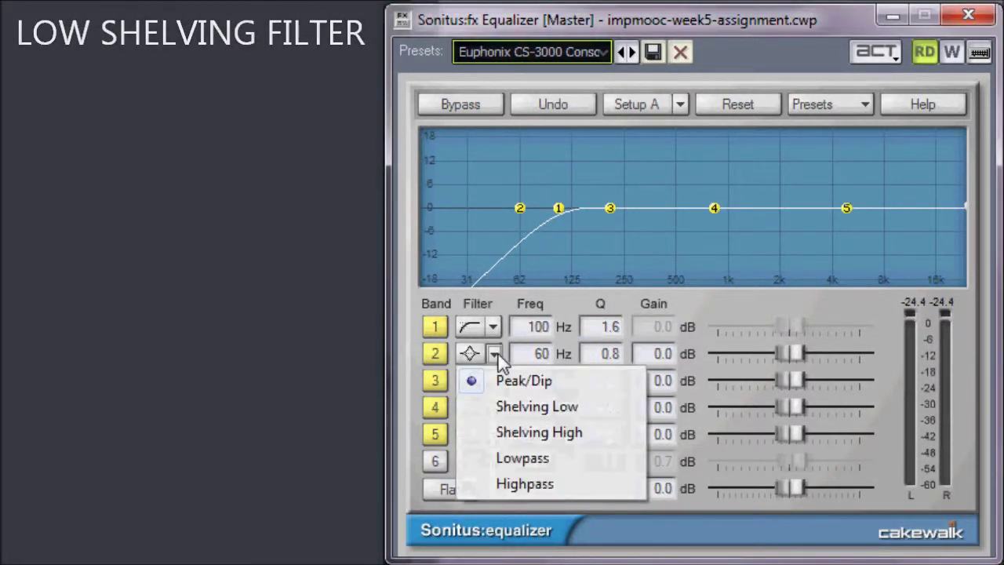
left_click(521, 410)
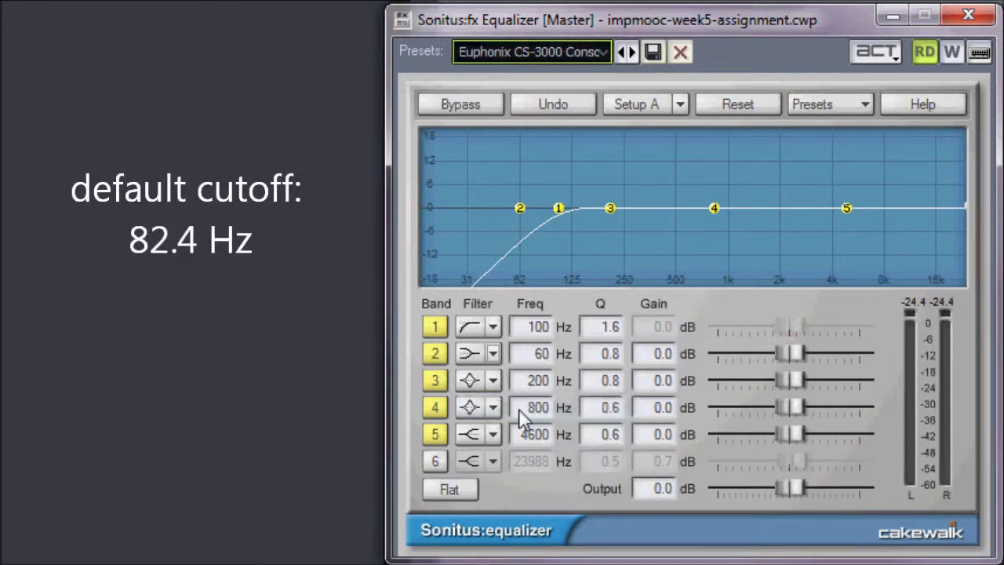
double_click(541, 353)
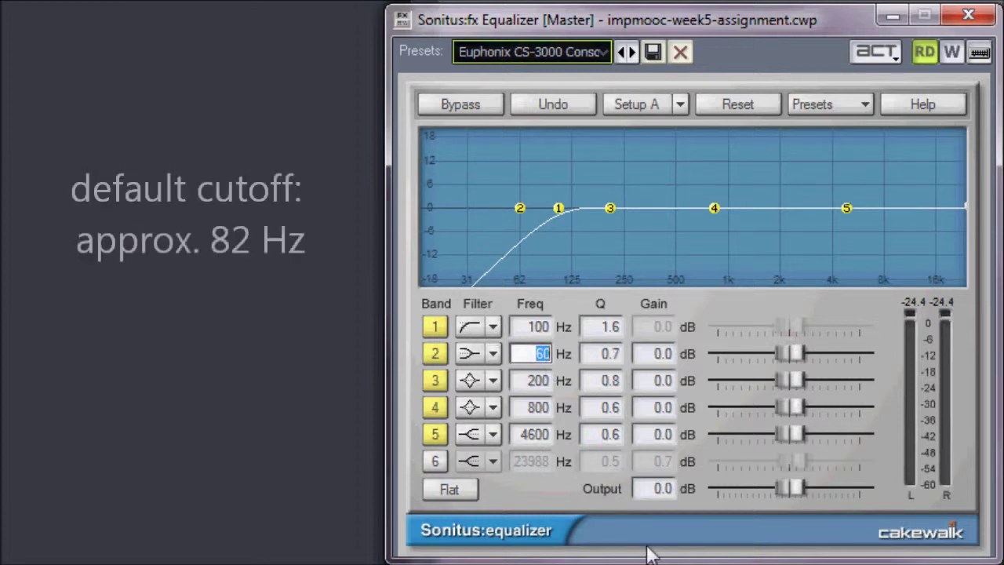
type("82")
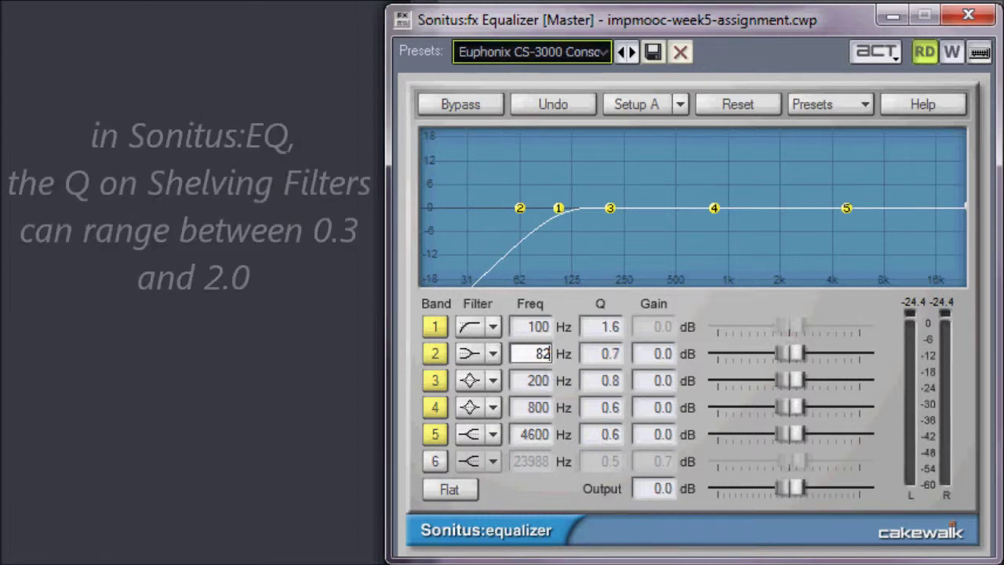
key("Return")
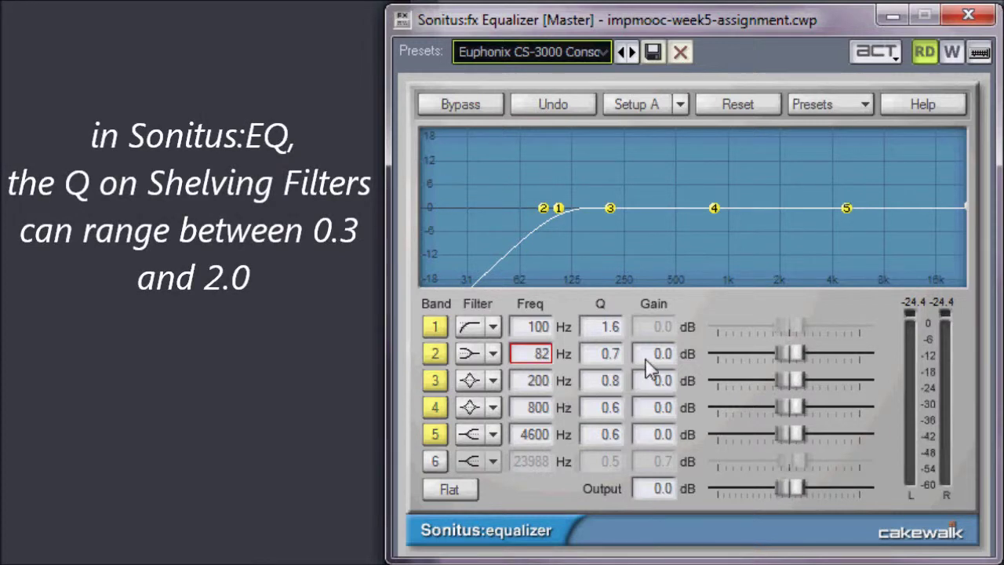
double_click(620, 355)
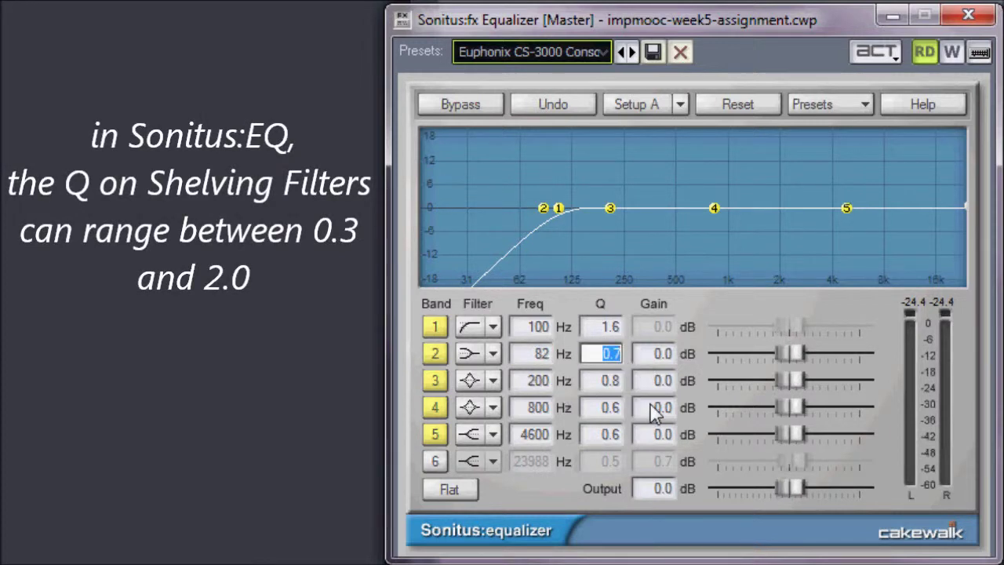
type("1.0")
key("Return")
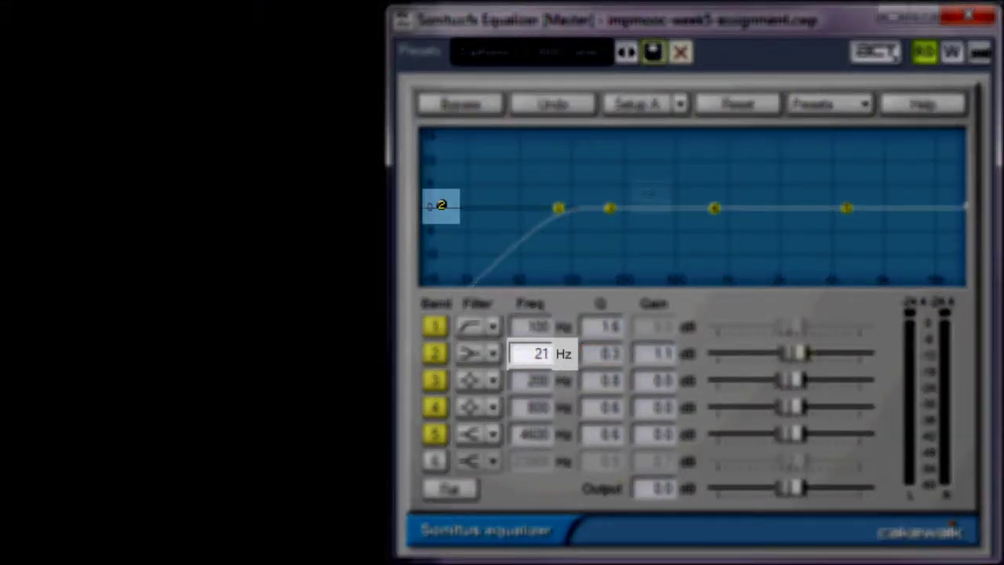
left_click_drag(441, 206, 648, 194)
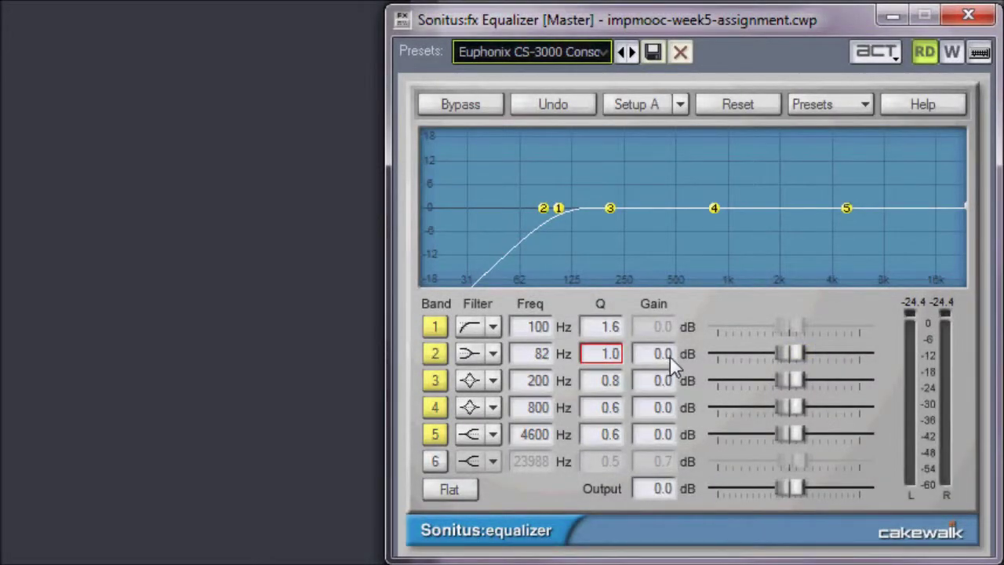
left_click(670, 356)
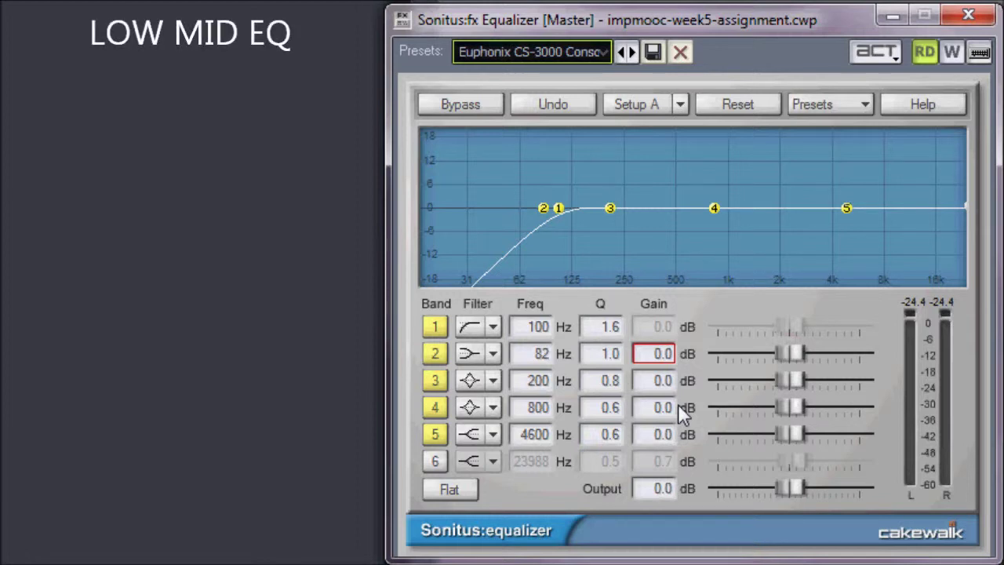
Keep band 3 as Peak/Dip, with frequency 330 Hz and Q 0.5
left_click(494, 381)
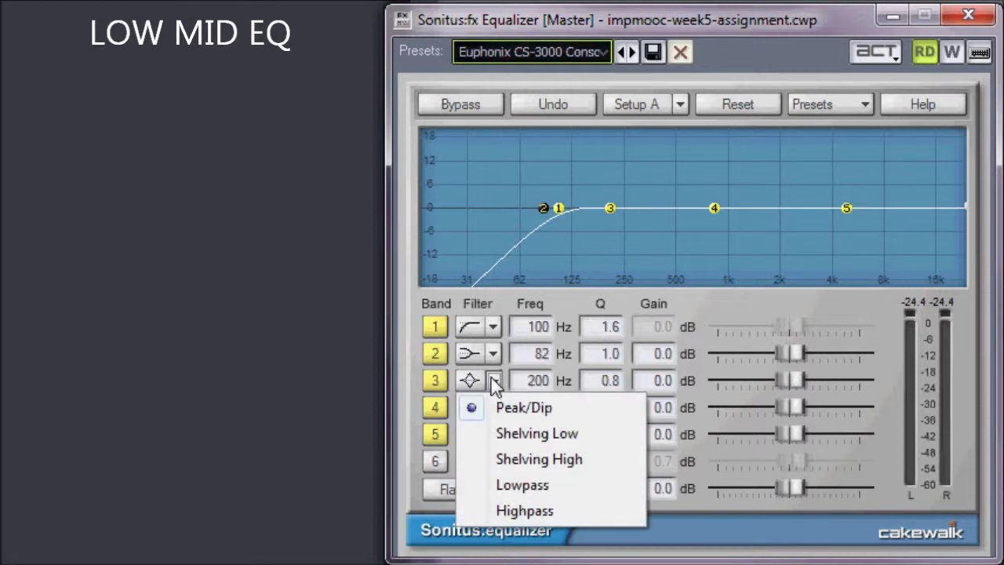
left_click(492, 378)
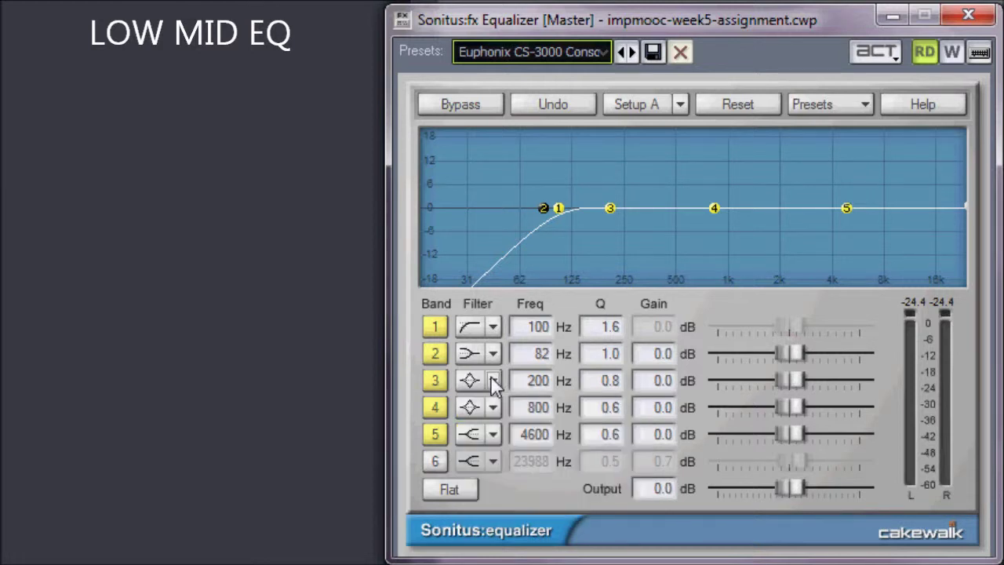
left_click(538, 381)
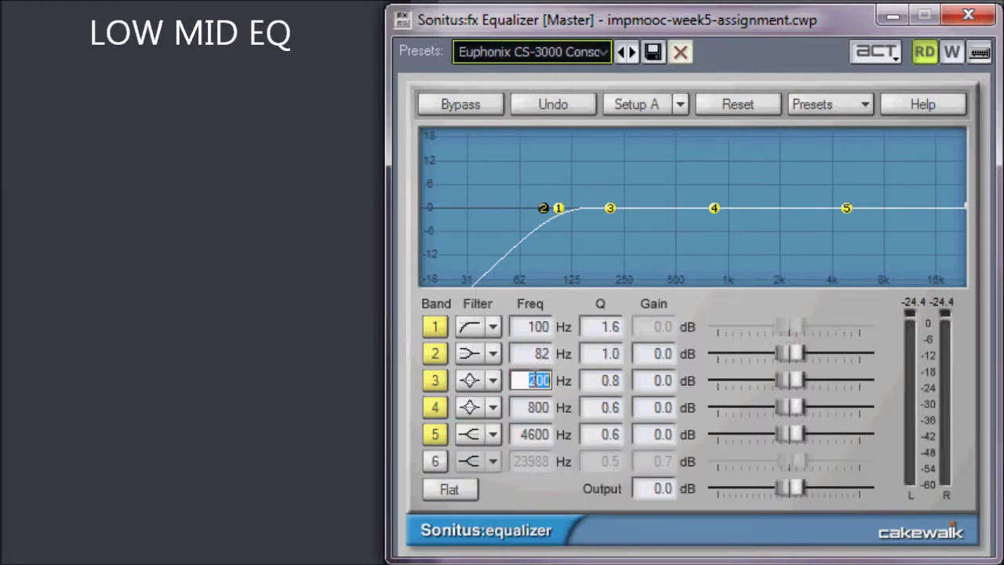
type("330")
key("Return")
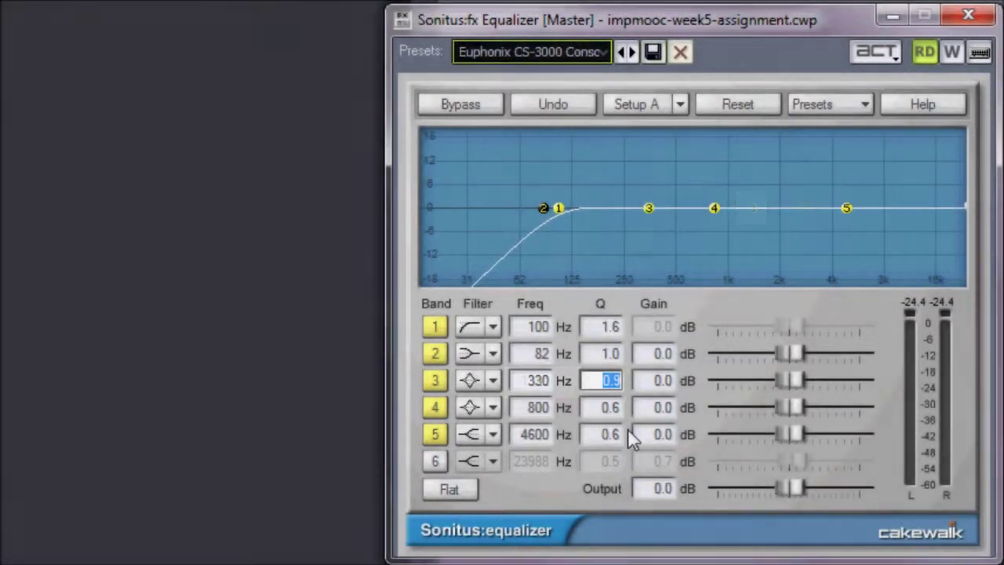
type("0.5")
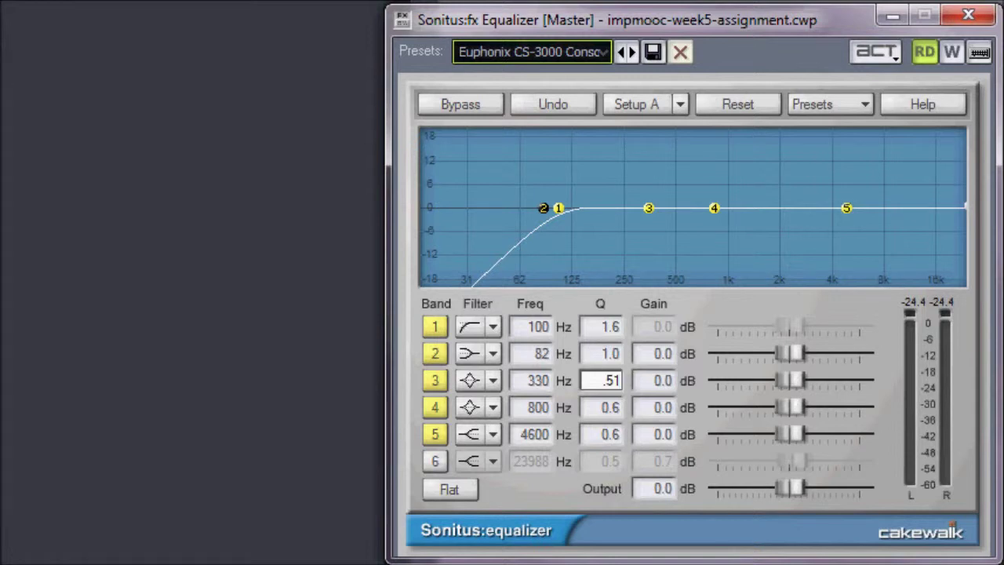
key("Return")
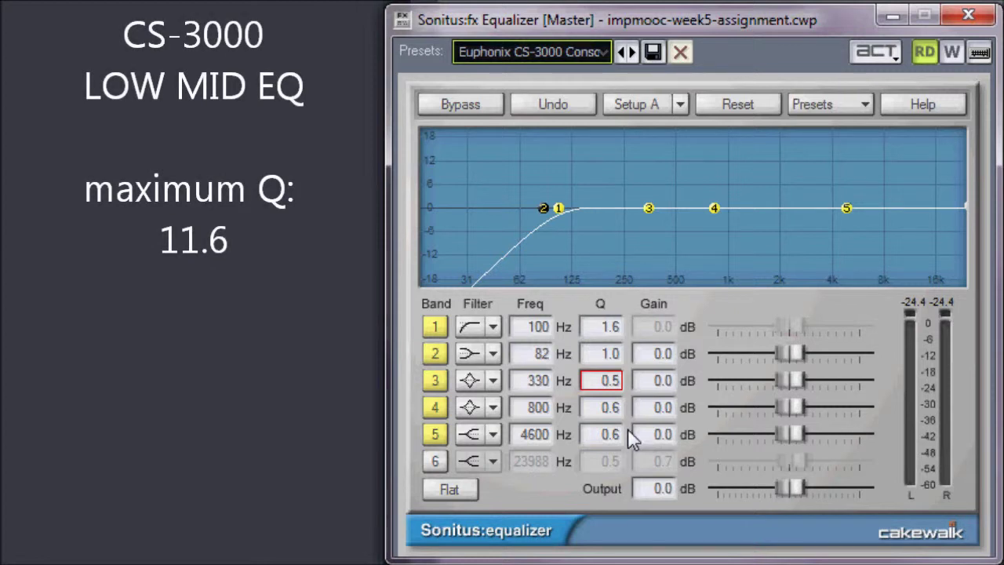
left_click(492, 408)
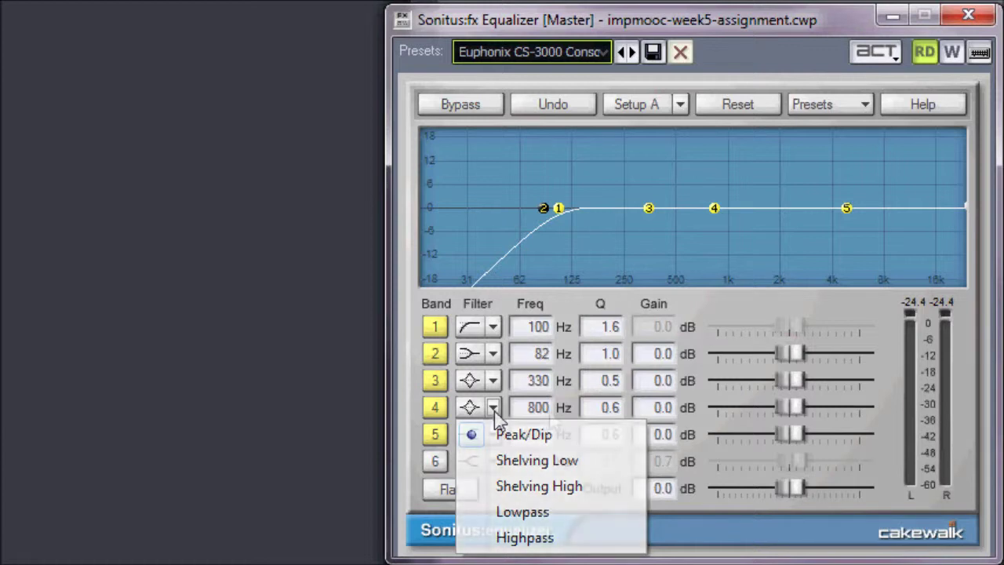
Keep band 4 as Peak/Dip, changing its frequency from 800 to 2640 Hz with Q 0.5
left_click(550, 416)
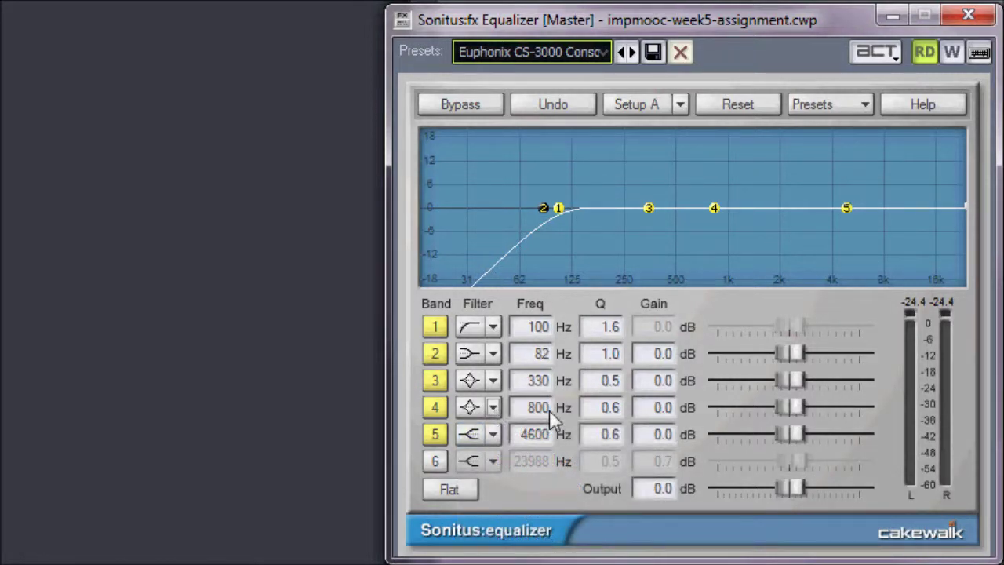
left_click(549, 410)
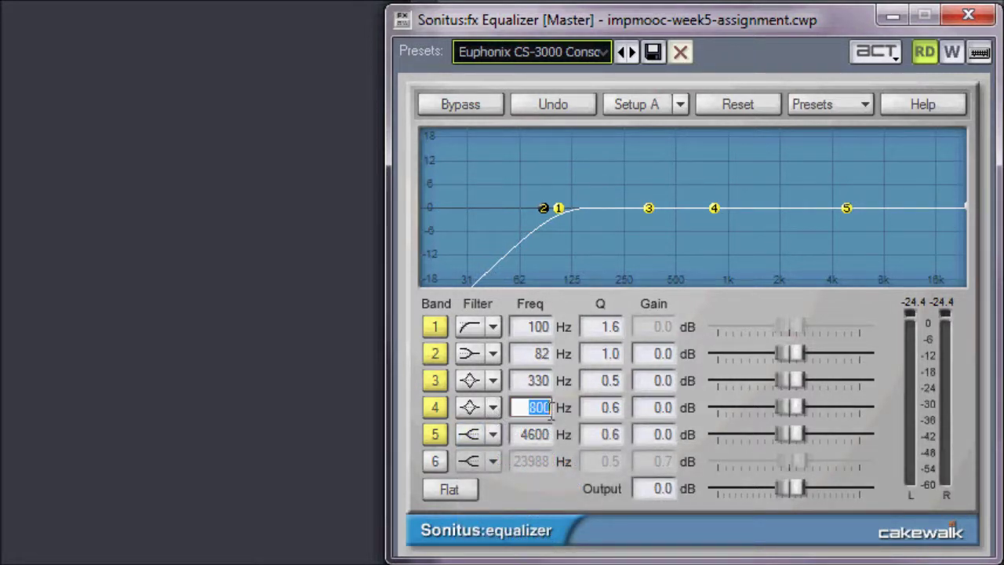
type("26")
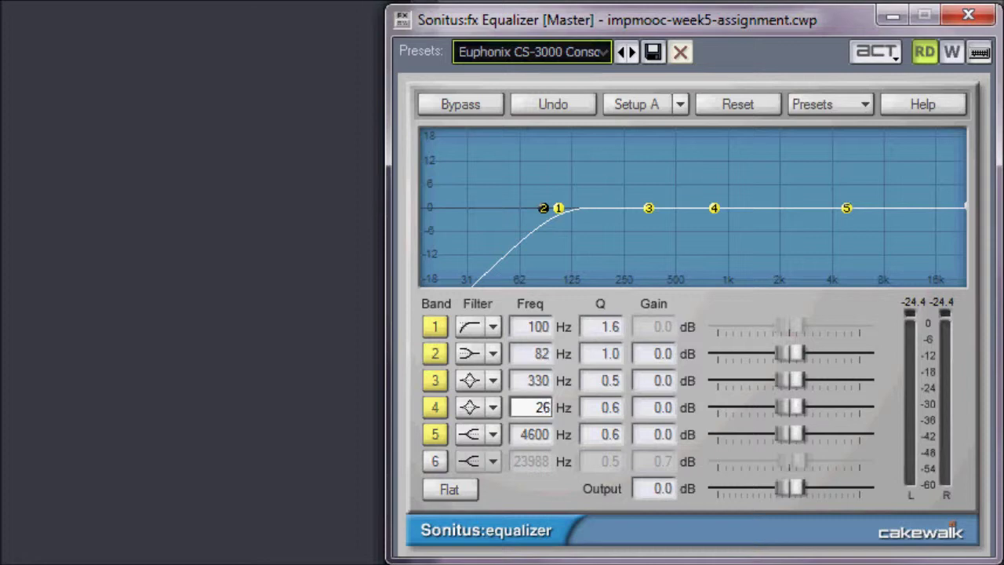
type("40")
key("Return")
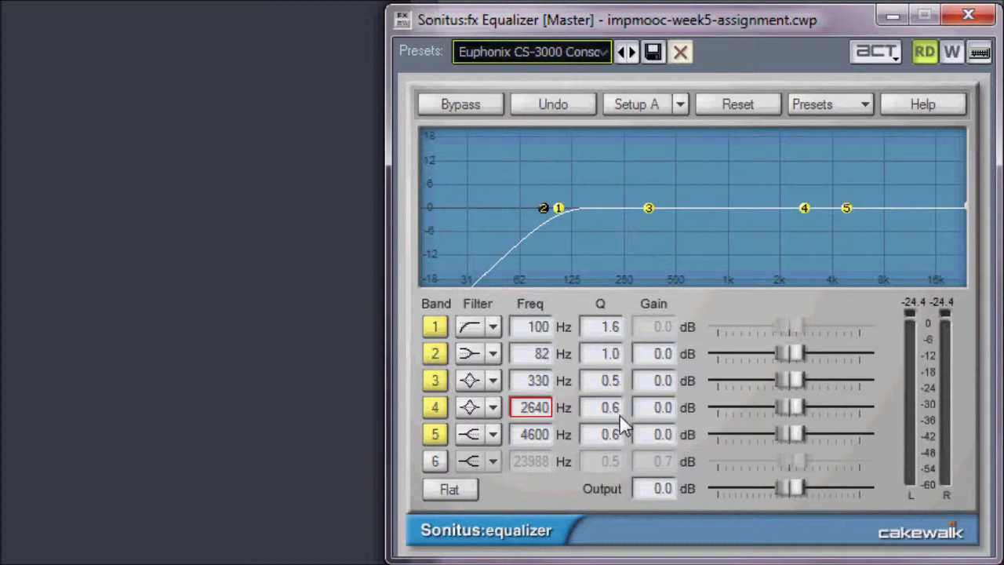
left_click(619, 414)
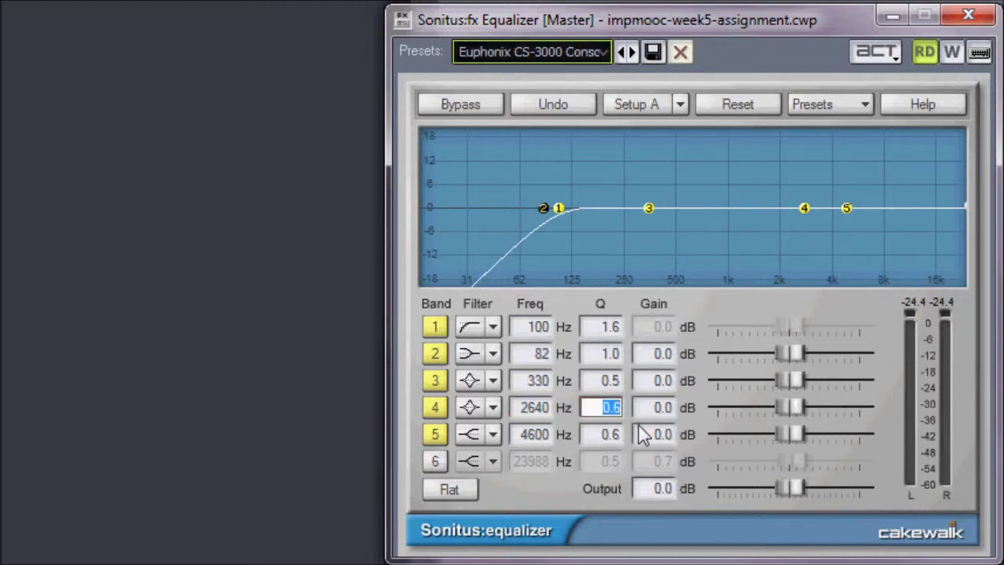
type(".5")
key("Return")
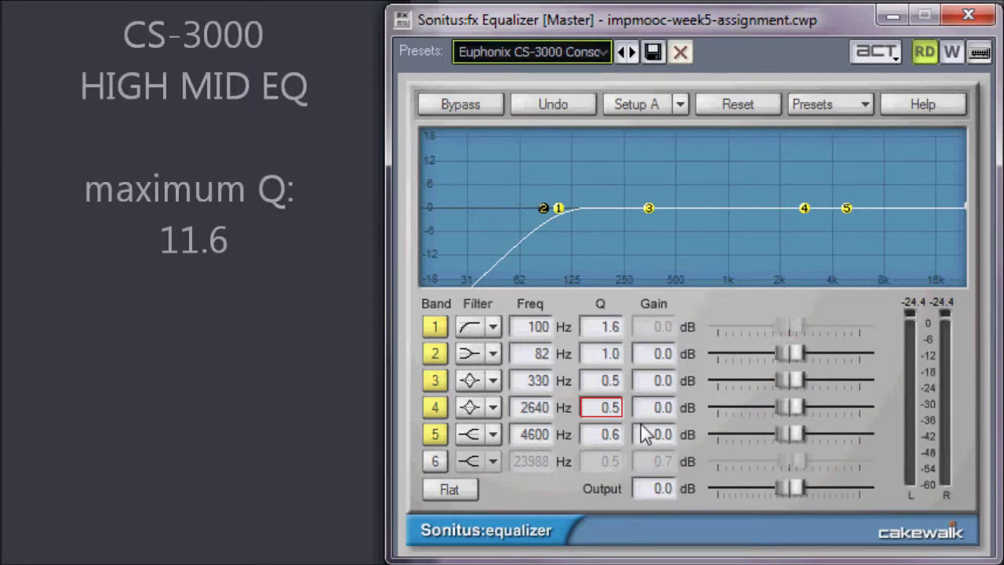
left_click(493, 433)
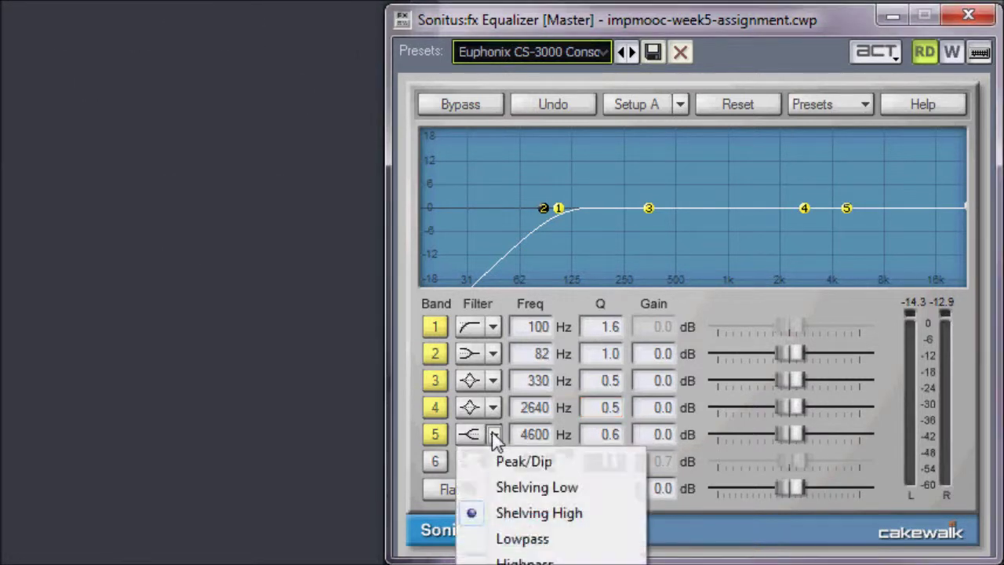
Make band 5 Shelving High, changing its frequency from 4600 to 10500 Hz with Q 1.0
left_click(530, 512)
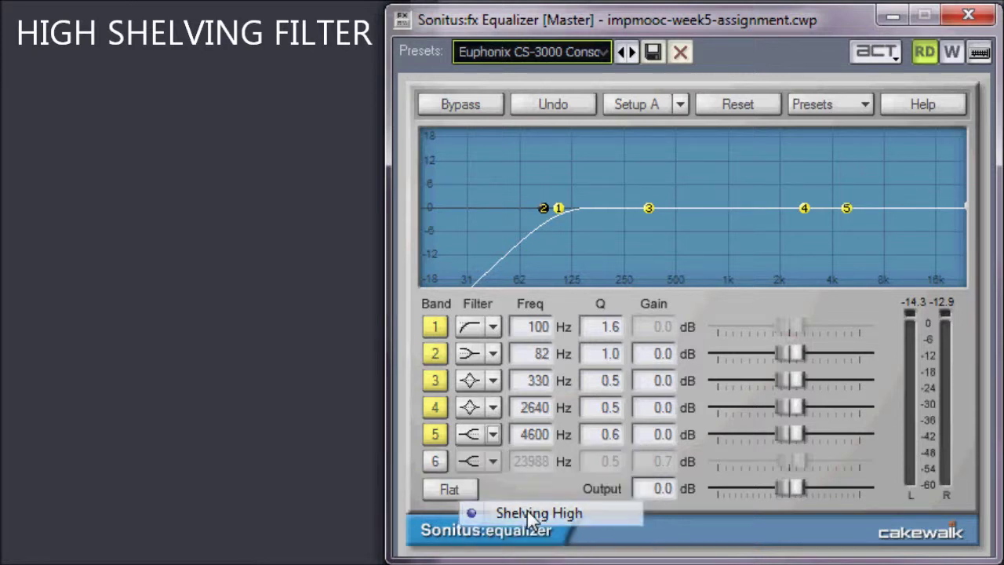
double_click(543, 438)
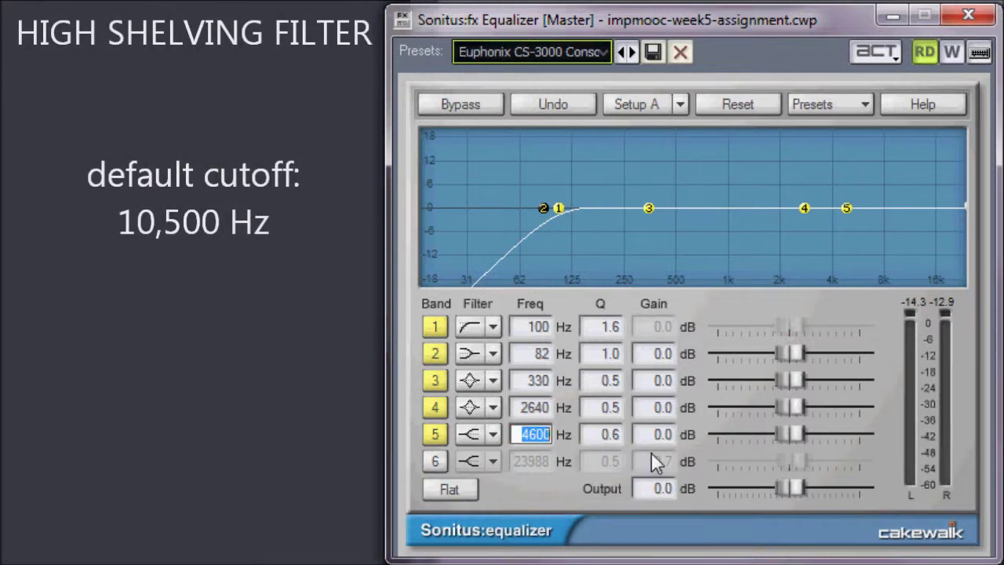
type("10500")
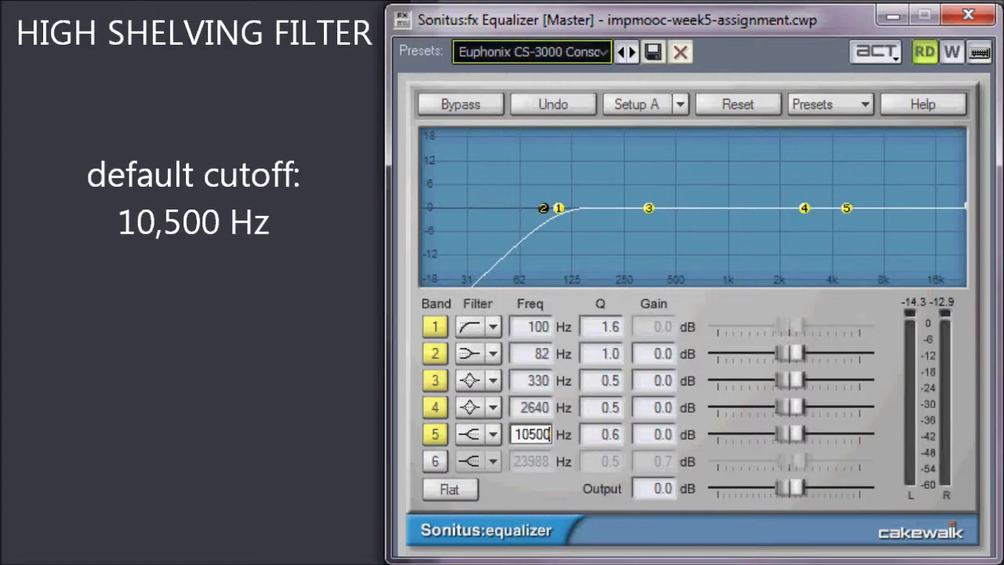
key("Return")
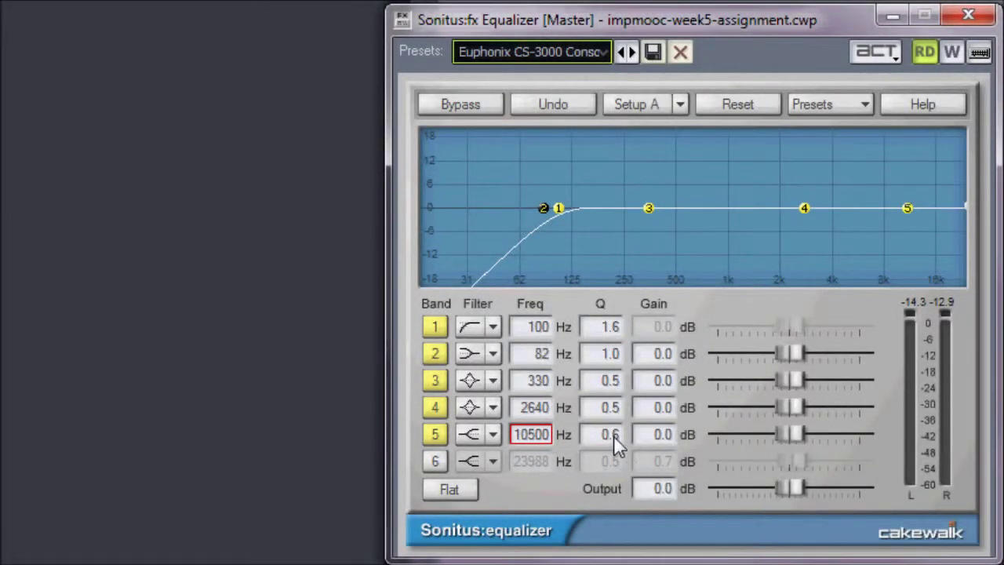
left_click(613, 435)
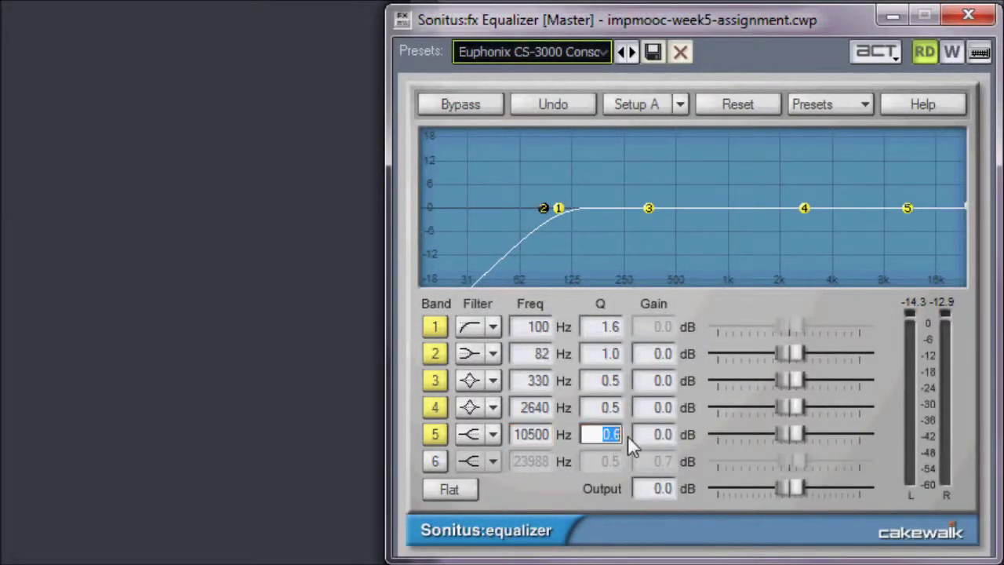
type("1.0")
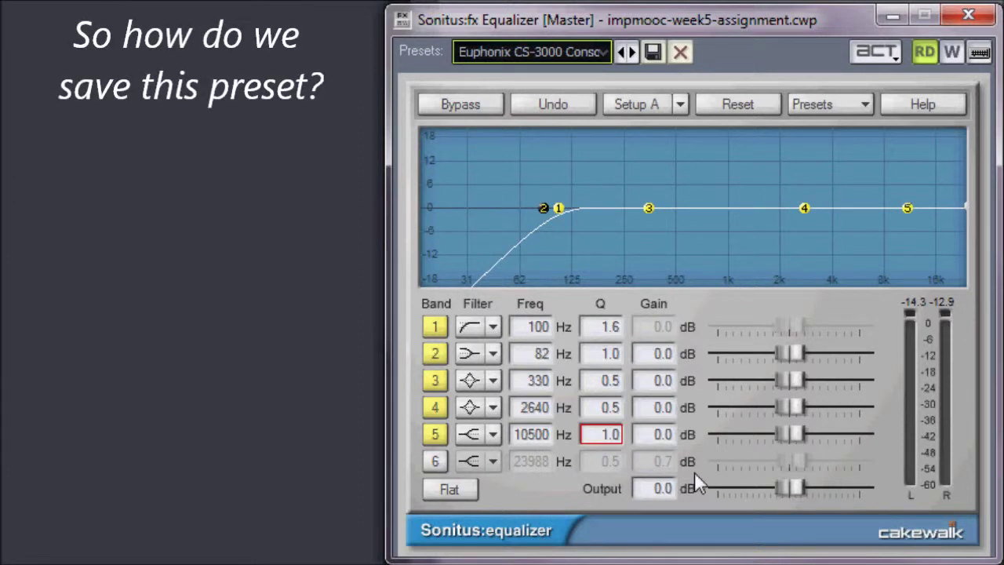
Overwrite the Euphonix CS-3000 Console preset with the current bands, then reload it from Presets
left_click(652, 53)
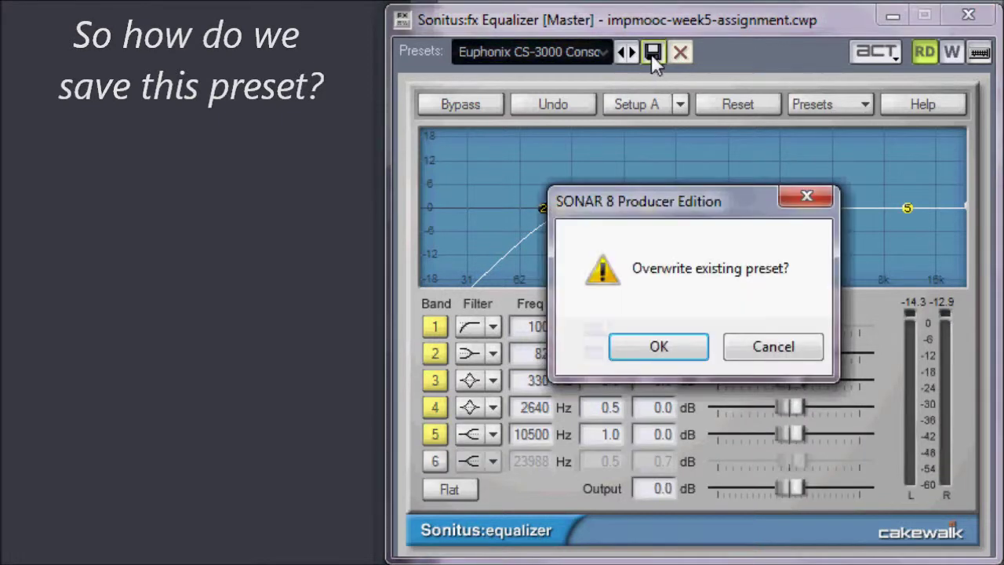
left_click(676, 350)
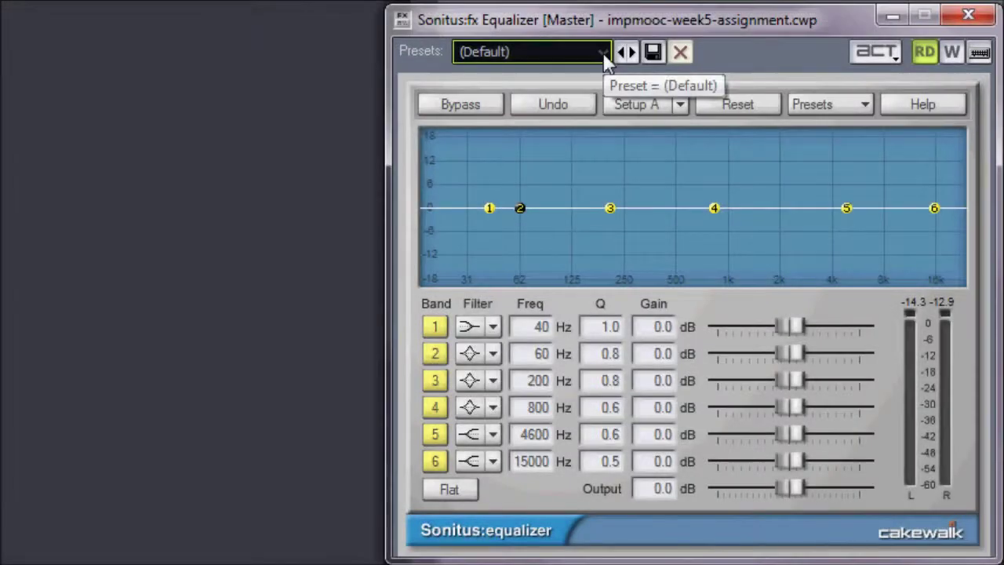
left_click(604, 53)
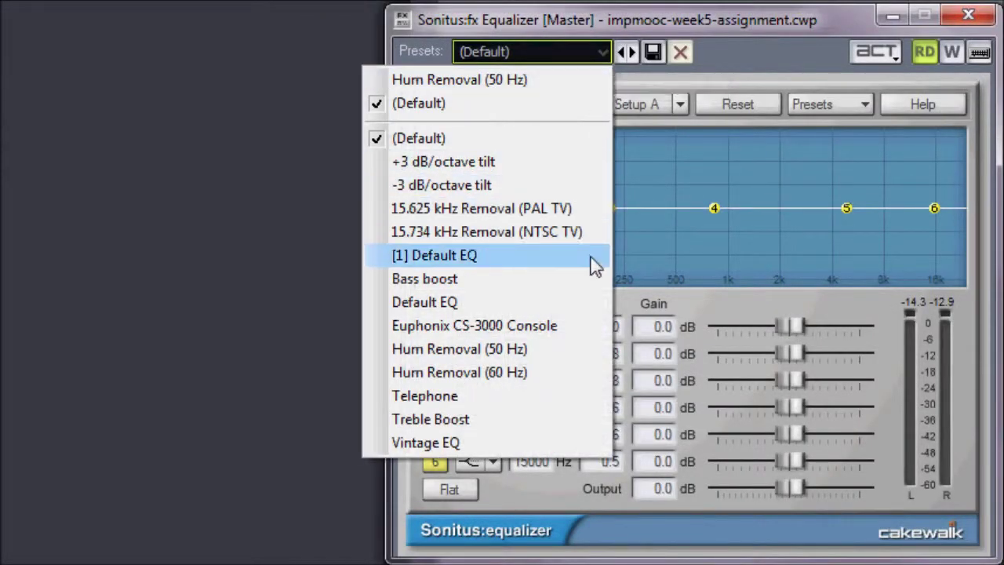
left_click(581, 324)
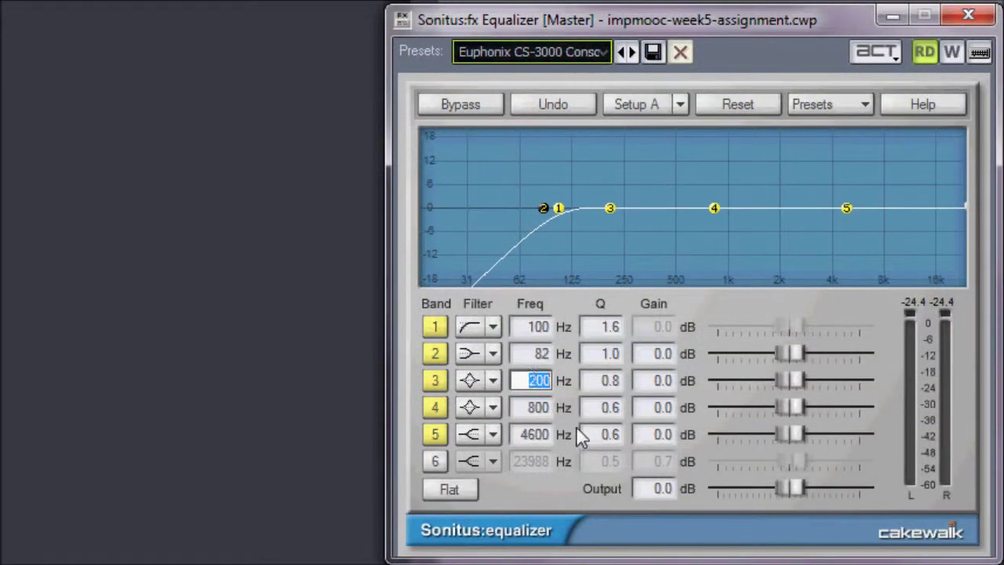
Re-enter band 3's frequency as 330 Hz and retype its Q value
type("330")
key("Return")
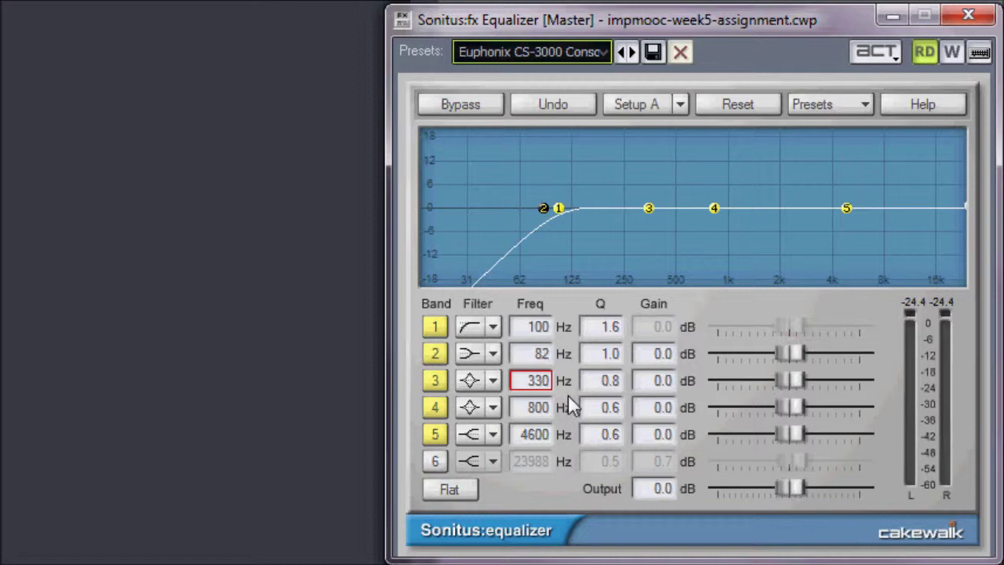
double_click(602, 381)
key("BackSpace")
type(".51")
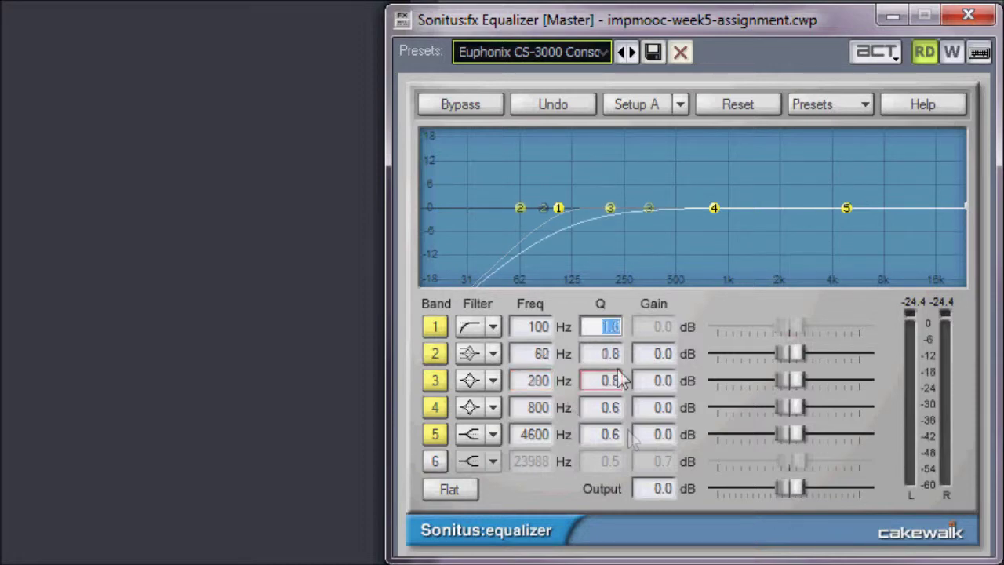
type("1")
key("Return")
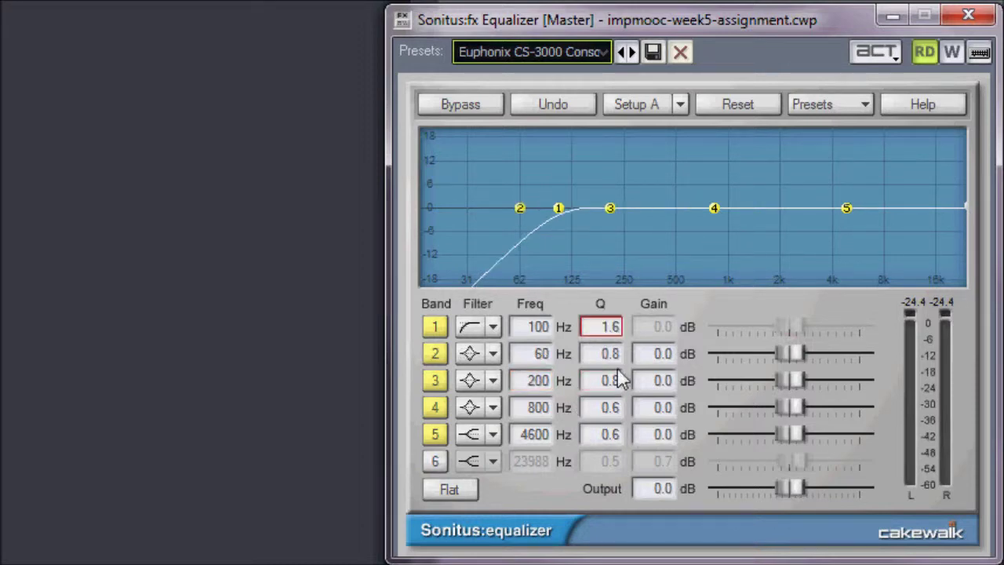